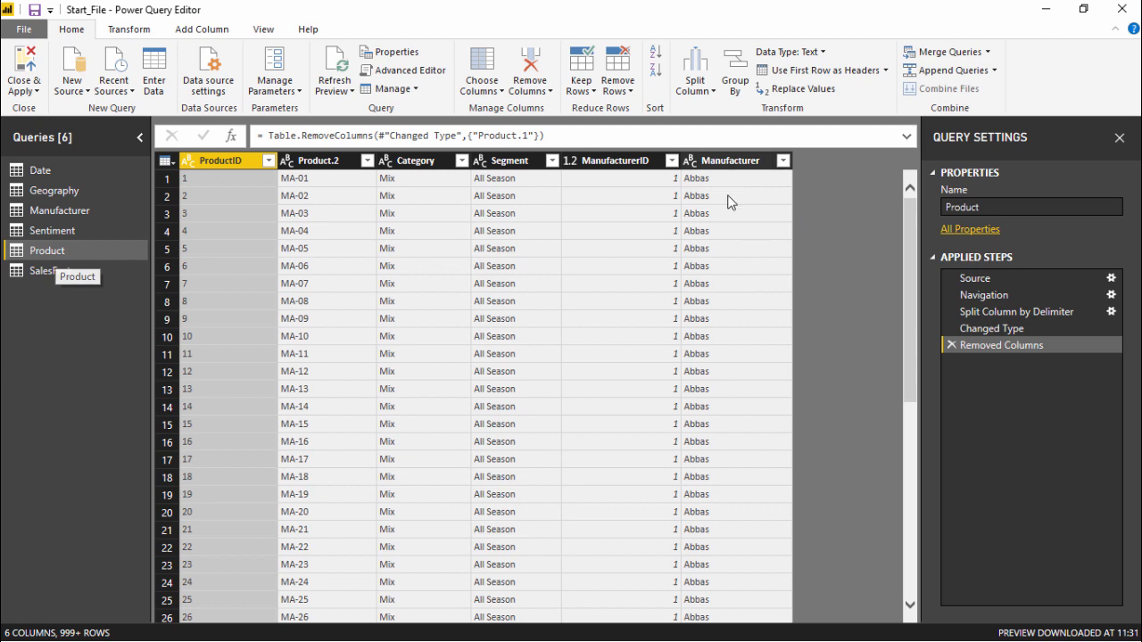
{"action": "left_click", "coordinate": [59, 211]}
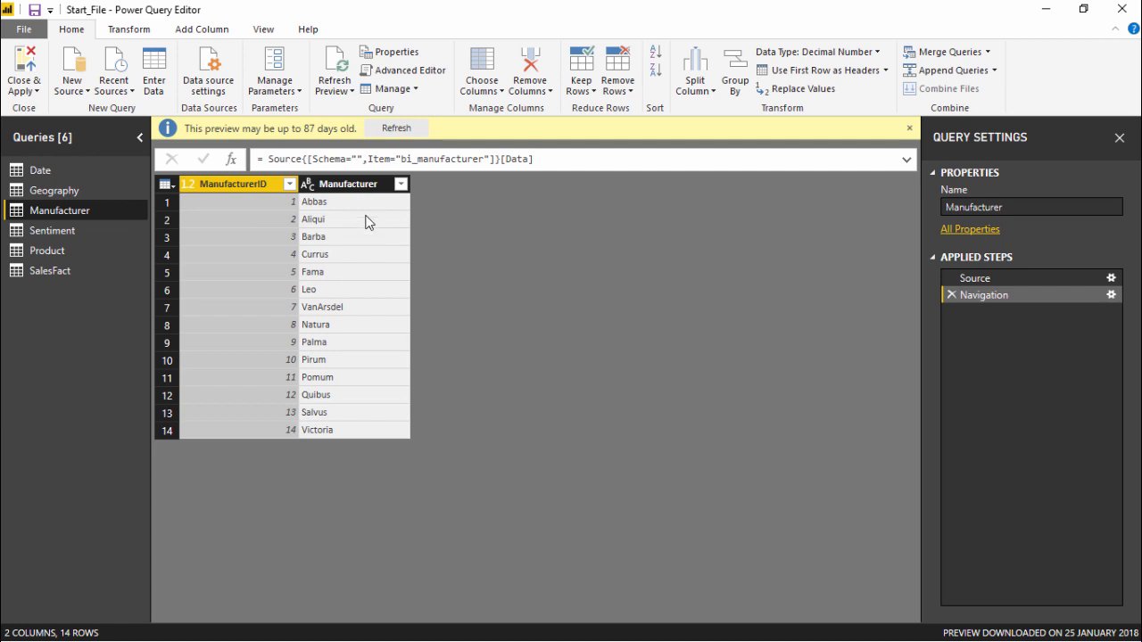
{"action": "left_click", "coordinate": [55, 257]}
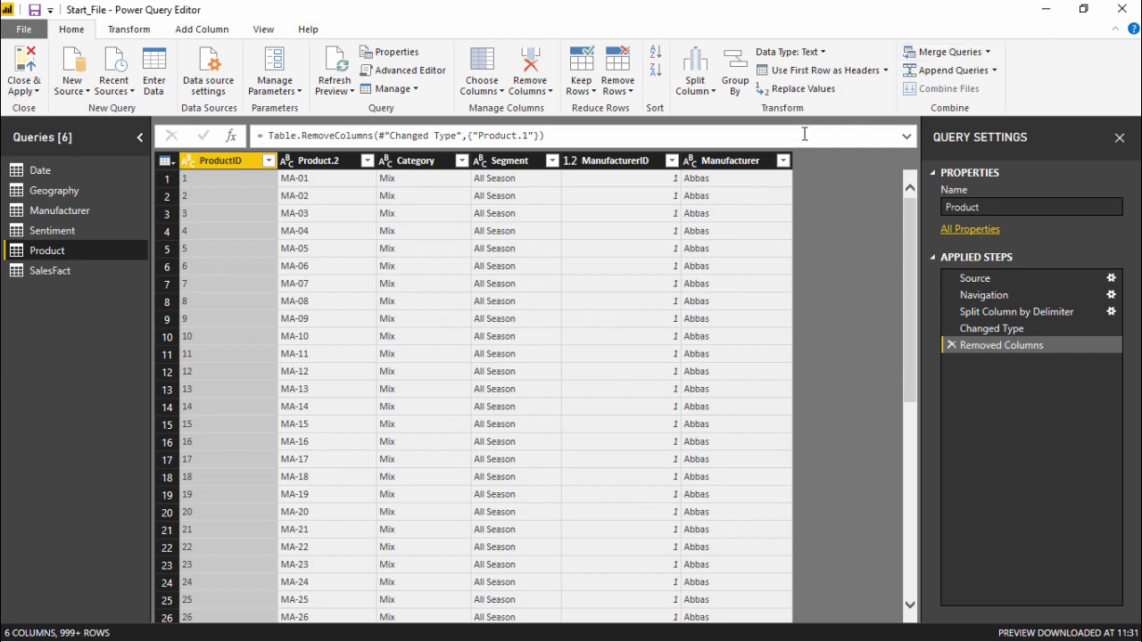
{"action": "left_click", "coordinate": [986, 54]}
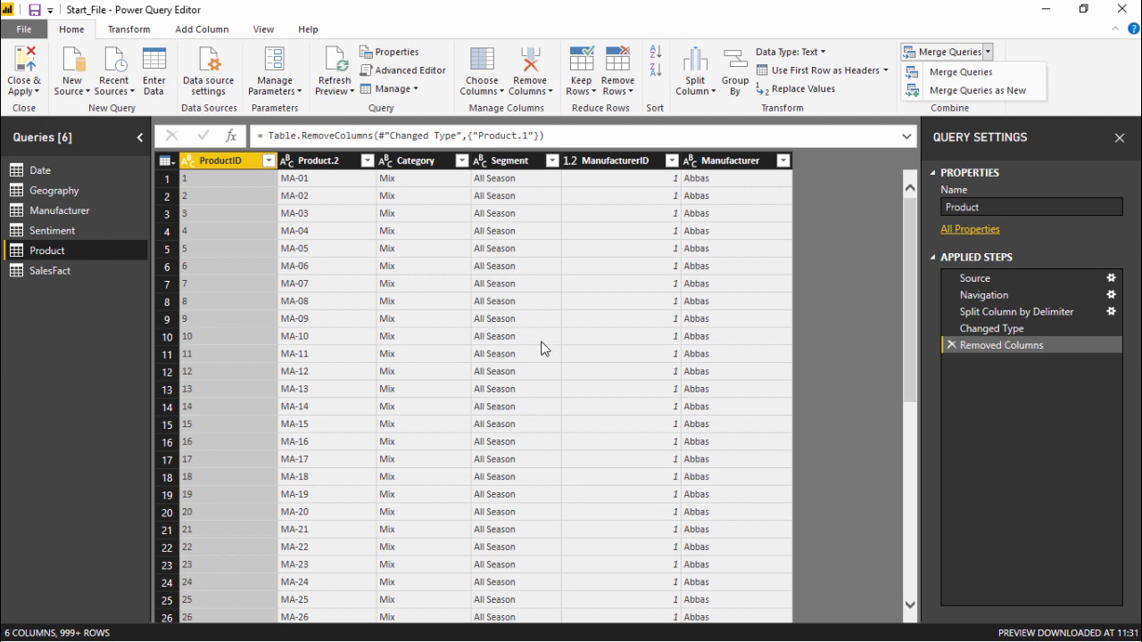
Start Merge Queries on Product and choose Manufacturer as the second table
{"action": "left_click", "coordinate": [957, 75]}
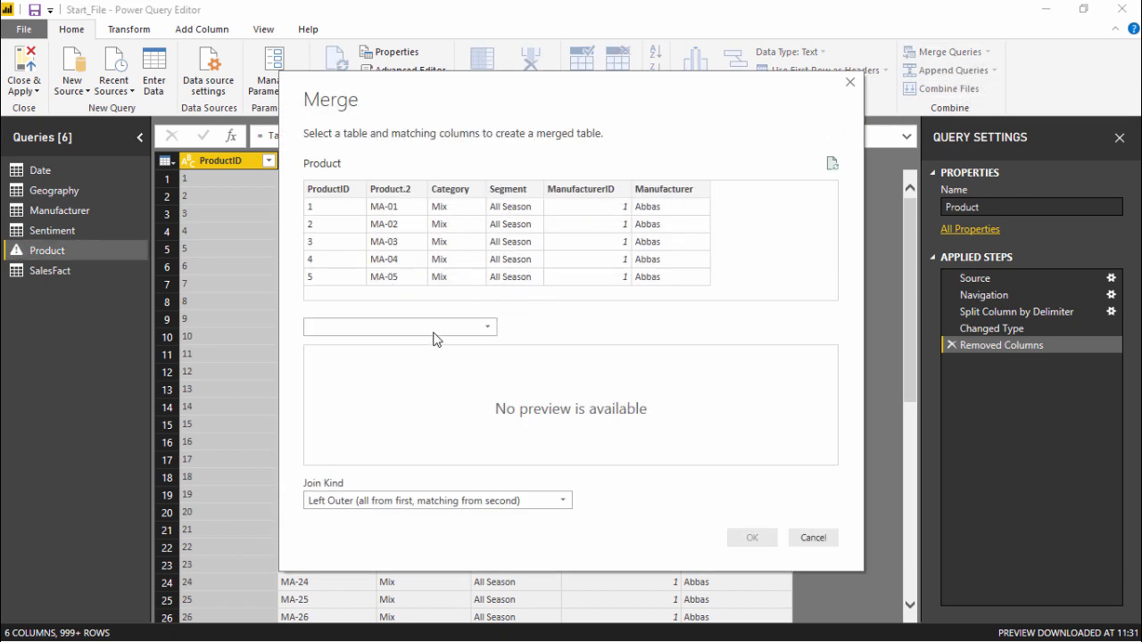
{"action": "mouse_move", "coordinate": [672, 85]}
{"action": "left_mouse_down"}
{"action": "mouse_move", "coordinate": [782, 138]}
{"action": "mouse_move", "coordinate": [648, 99]}
{"action": "left_mouse_up"}
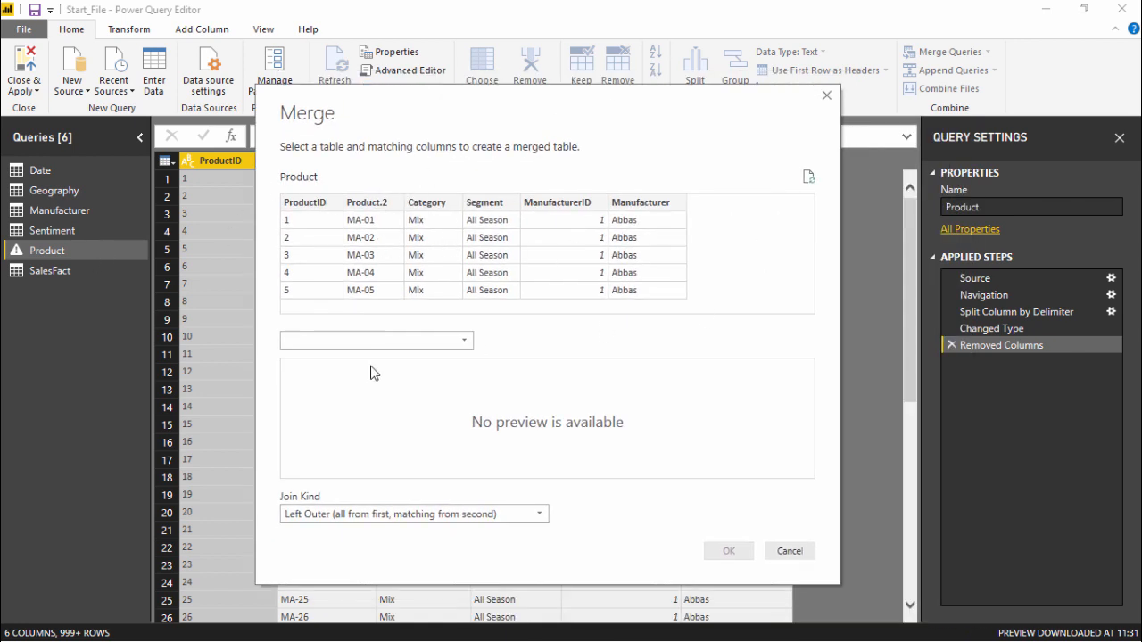
{"action": "left_click", "coordinate": [464, 340]}
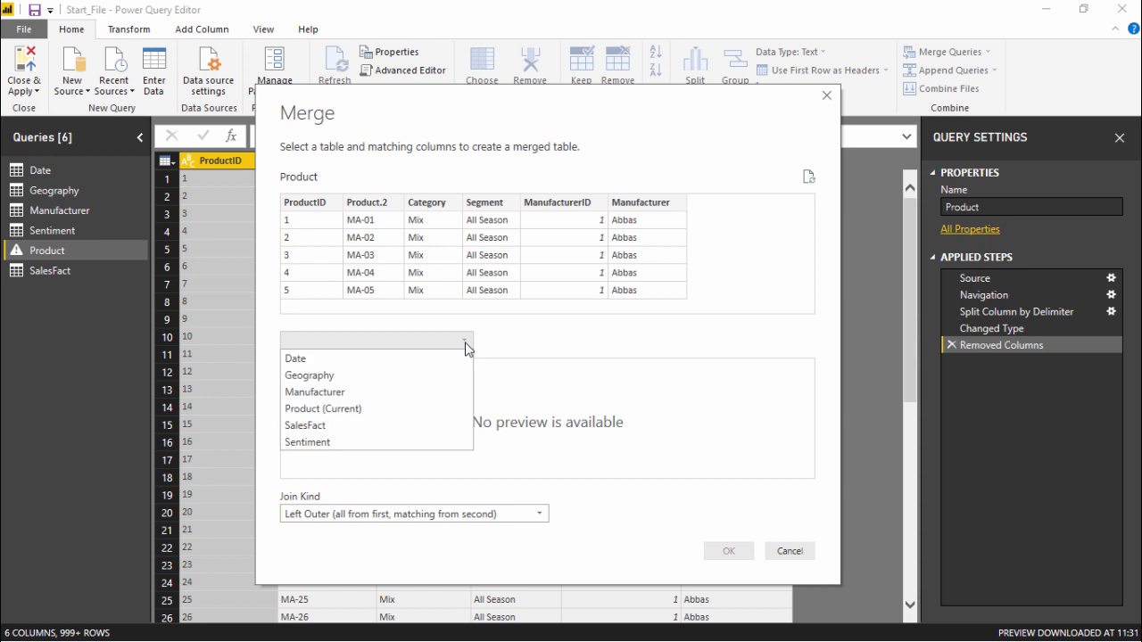
{"action": "left_click", "coordinate": [352, 398]}
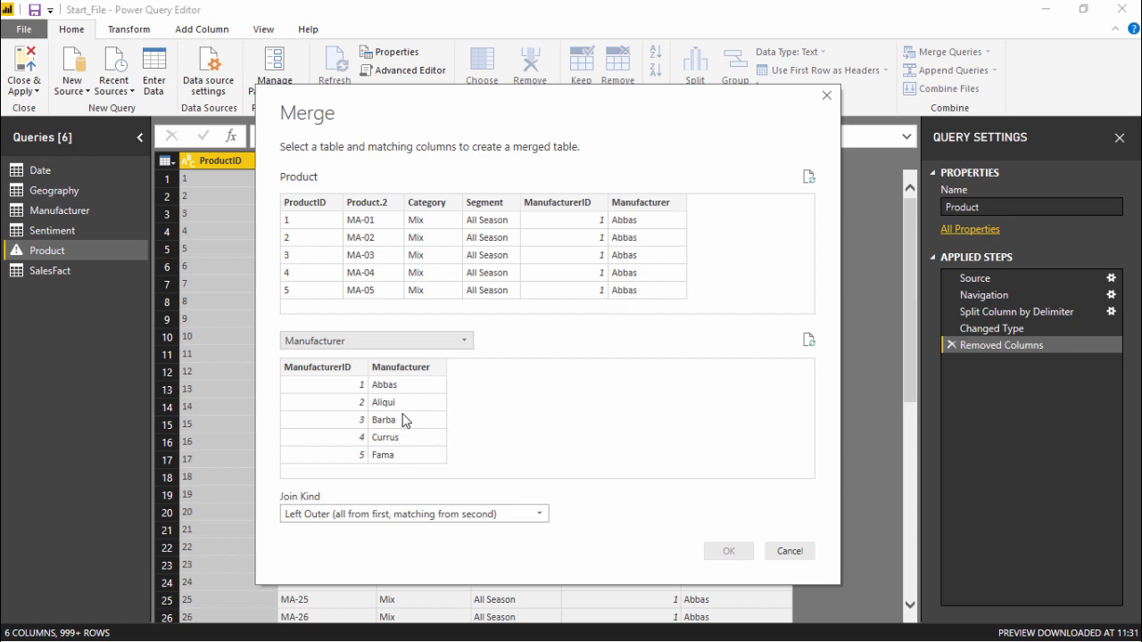
Match both tables on their Manufacturer columns with a Left Outer join and confirm
{"action": "left_click", "coordinate": [424, 372]}
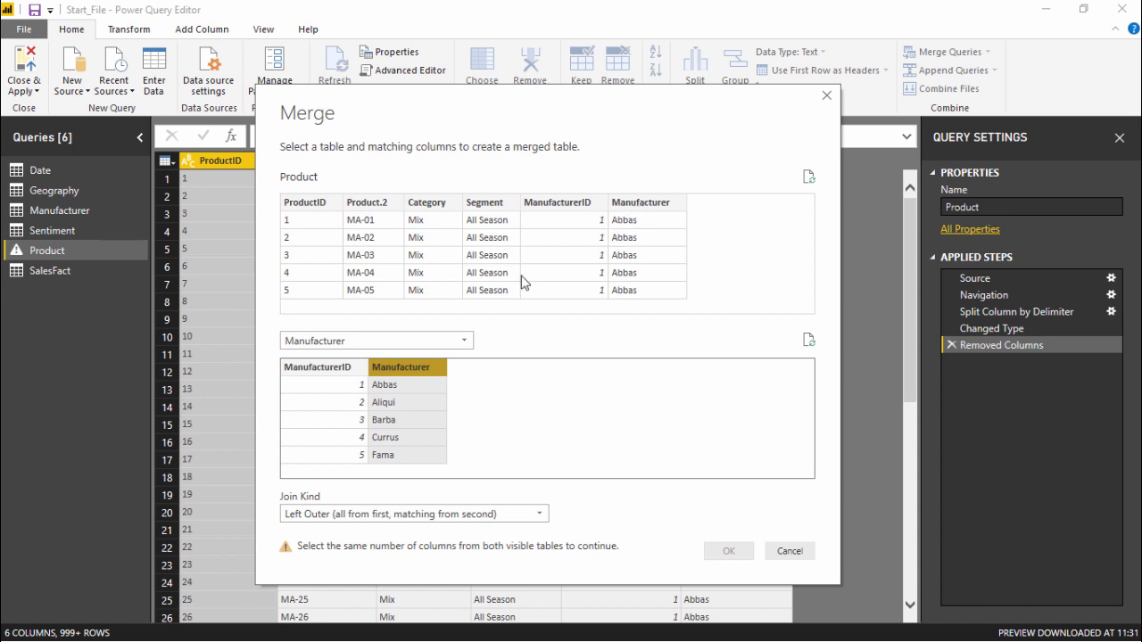
{"action": "left_click", "coordinate": [639, 205]}
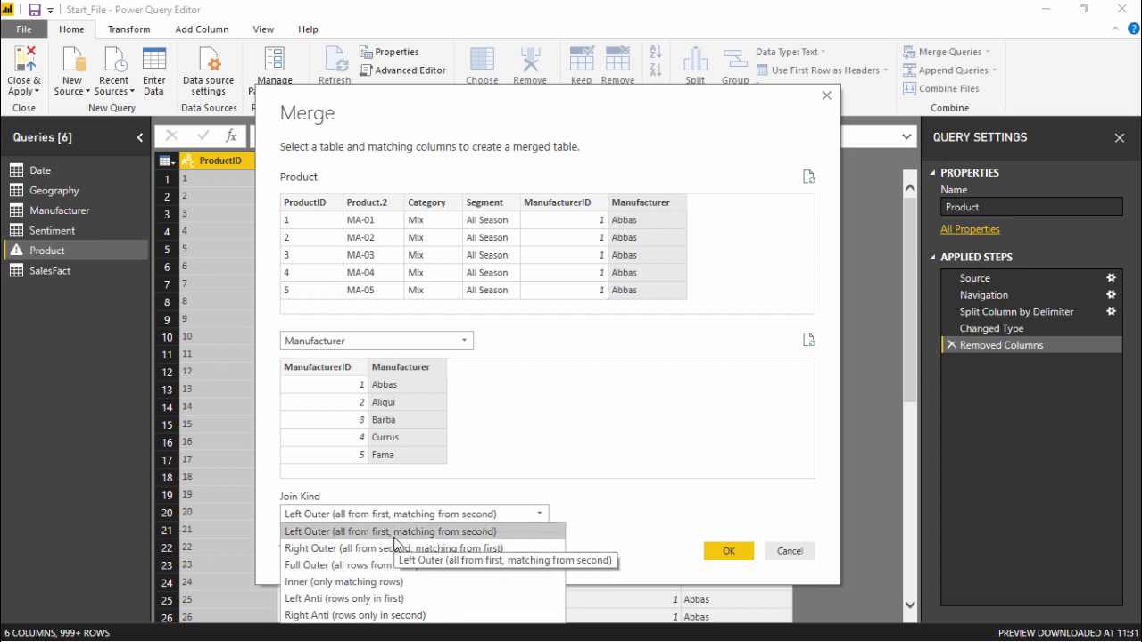
{"action": "left_click", "coordinate": [489, 533]}
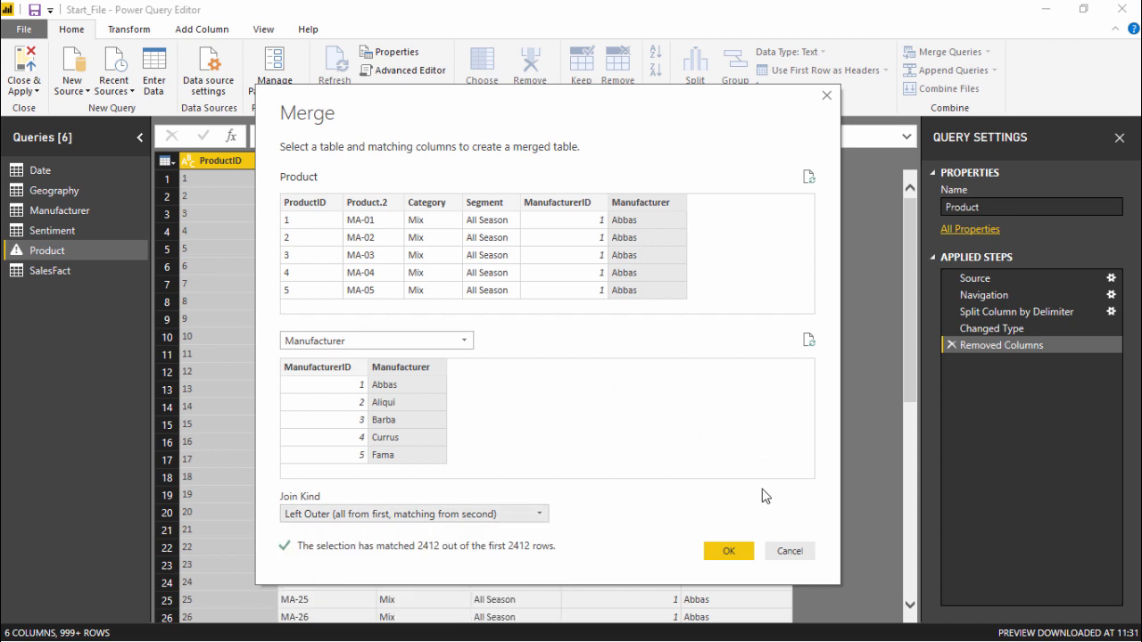
{"action": "left_click", "coordinate": [730, 553]}
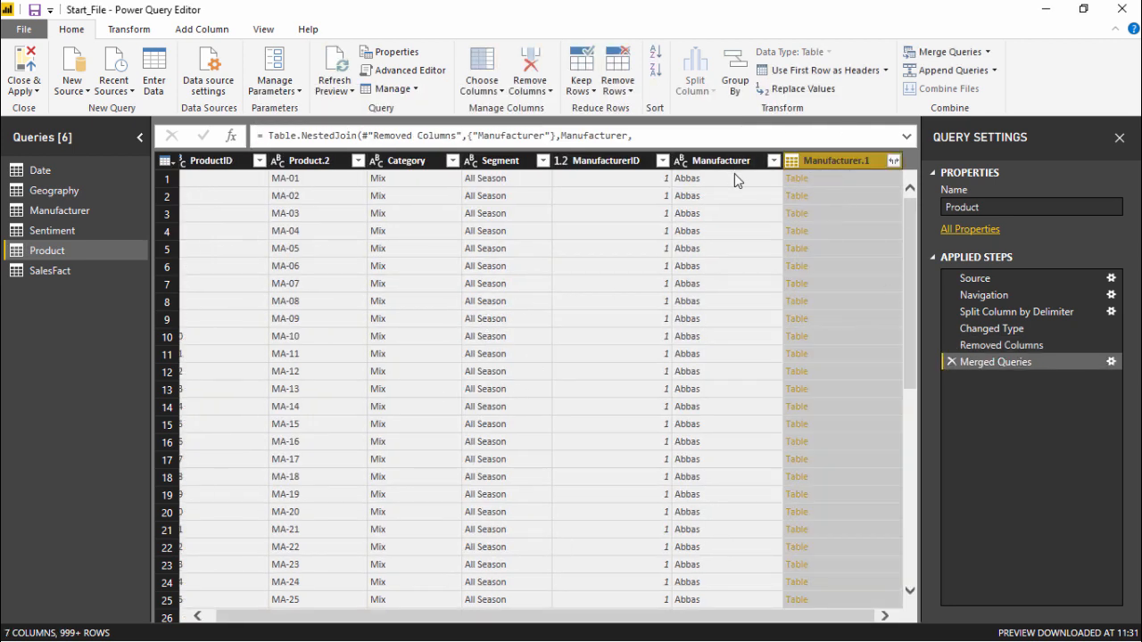
{"action": "left_click", "coordinate": [863, 177]}
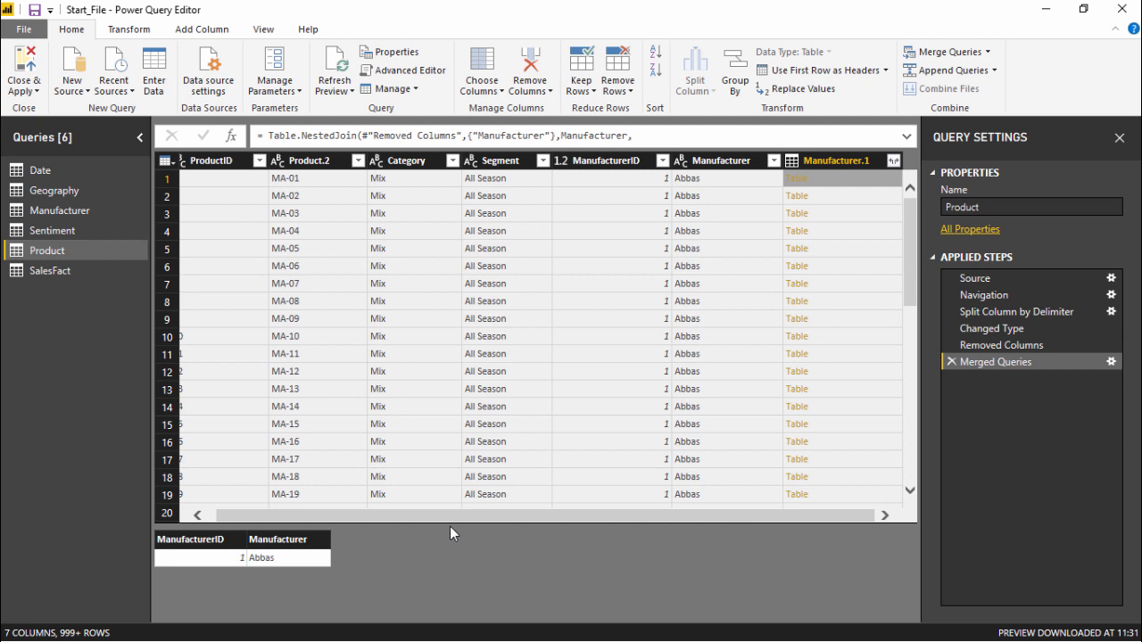
{"action": "left_click", "coordinate": [870, 323]}
{"action": "left_click", "coordinate": [856, 442]}
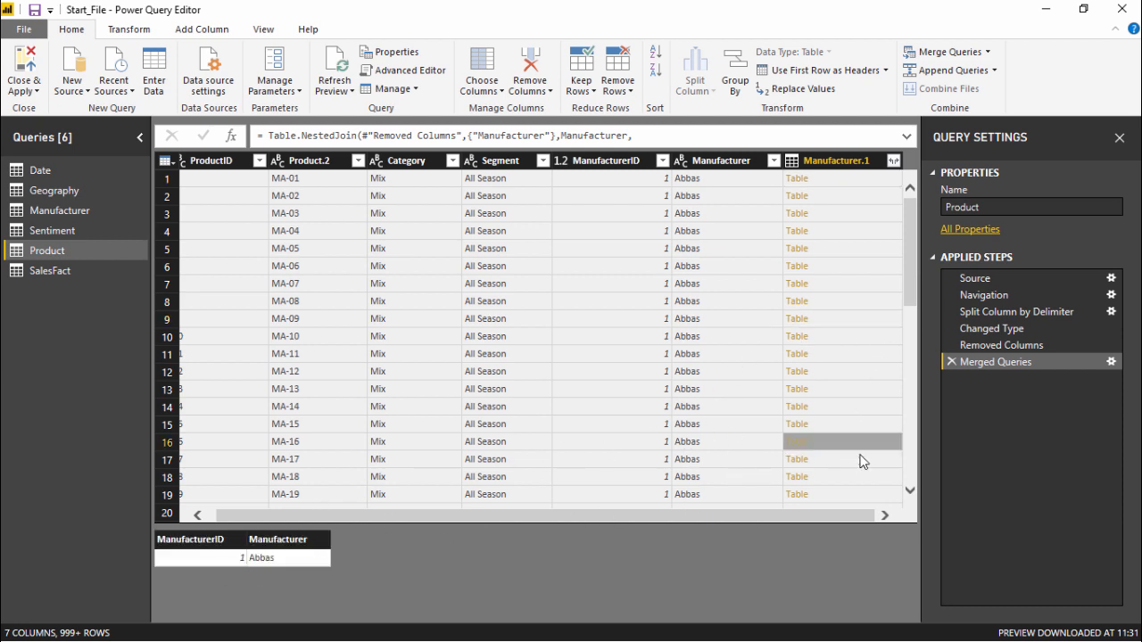
{"action": "scroll", "coordinate": [705, 432], "scroll_direction": "down", "scroll_amount": 4}
{"action": "scroll", "coordinate": [706, 432], "scroll_direction": "down", "scroll_amount": 4}
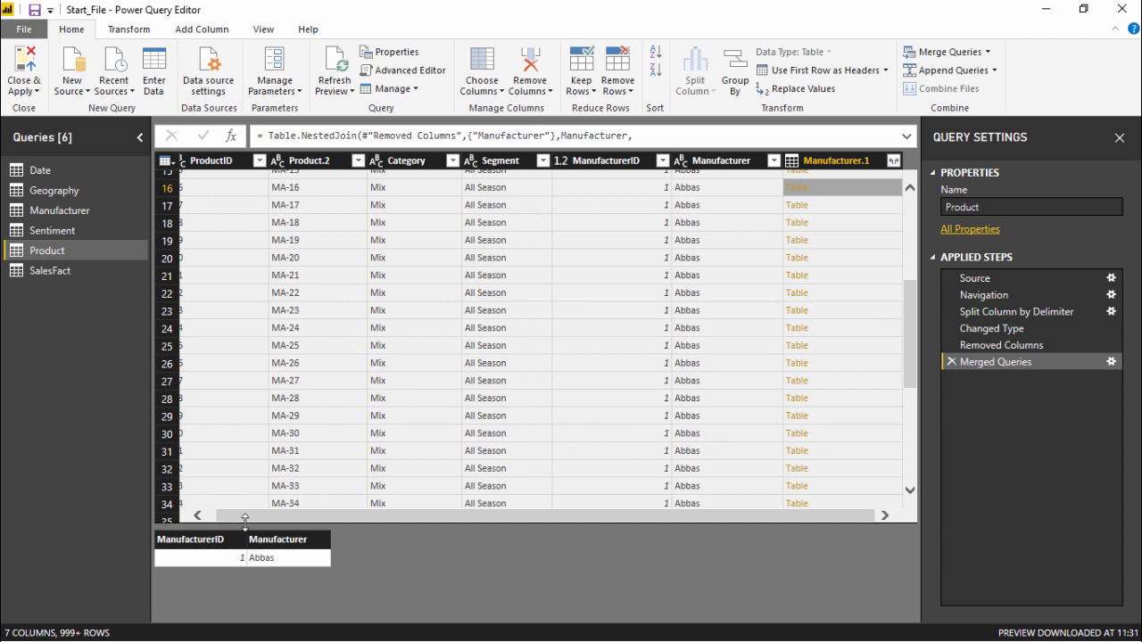
{"action": "left_click", "coordinate": [875, 433]}
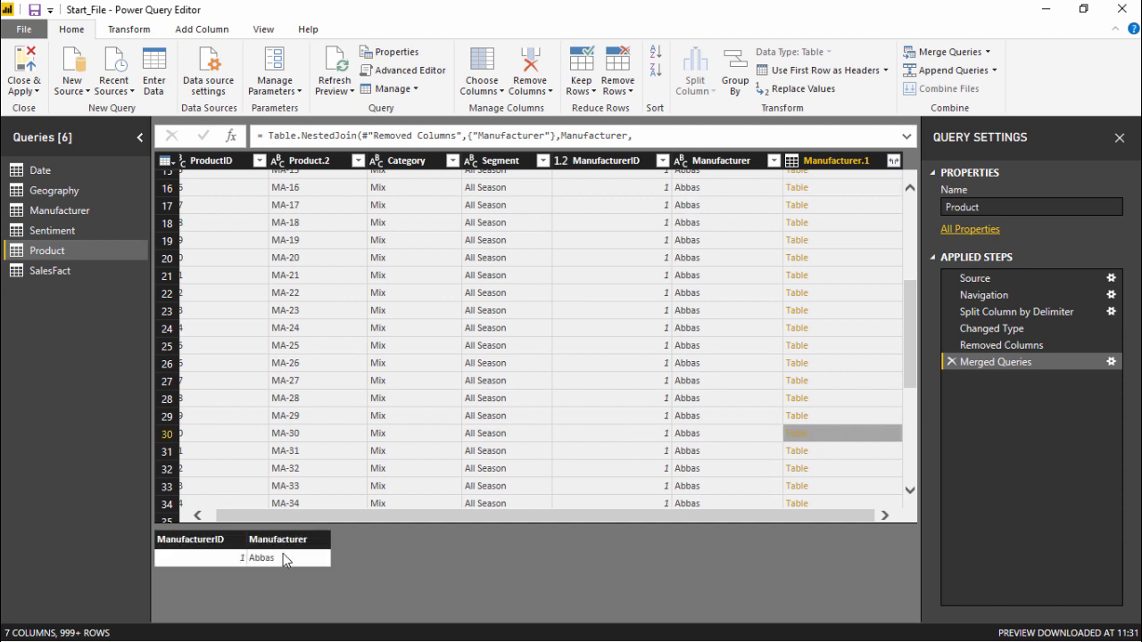
{"action": "left_click", "coordinate": [851, 482]}
{"action": "left_click", "coordinate": [835, 294]}
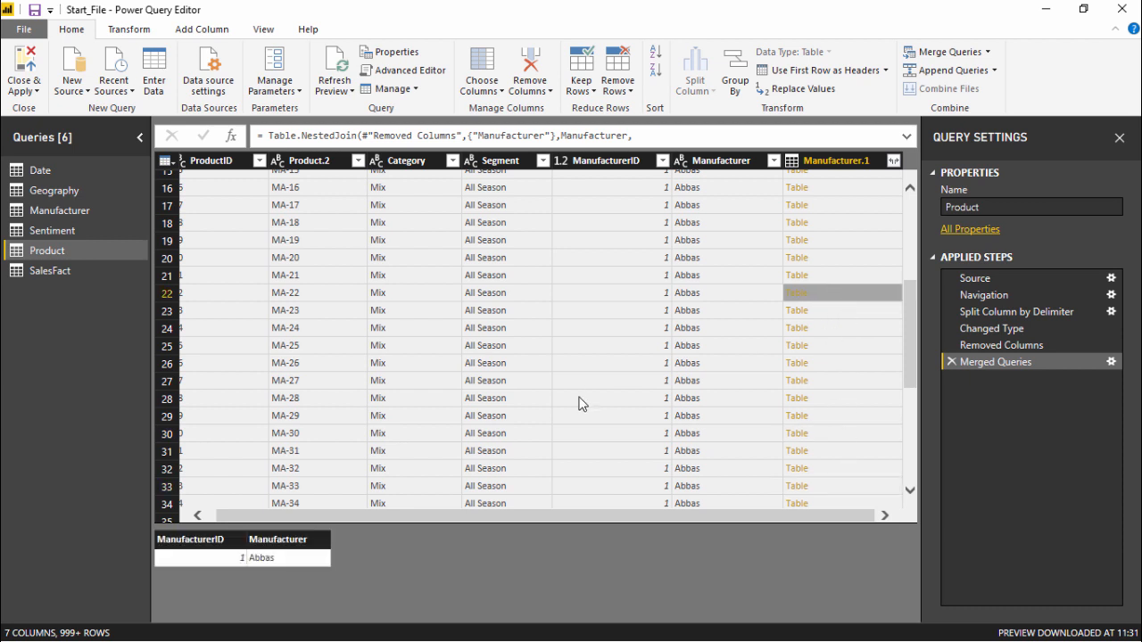
{"action": "left_click", "coordinate": [854, 204]}
{"action": "left_click", "coordinate": [870, 287]}
{"action": "left_click", "coordinate": [866, 378]}
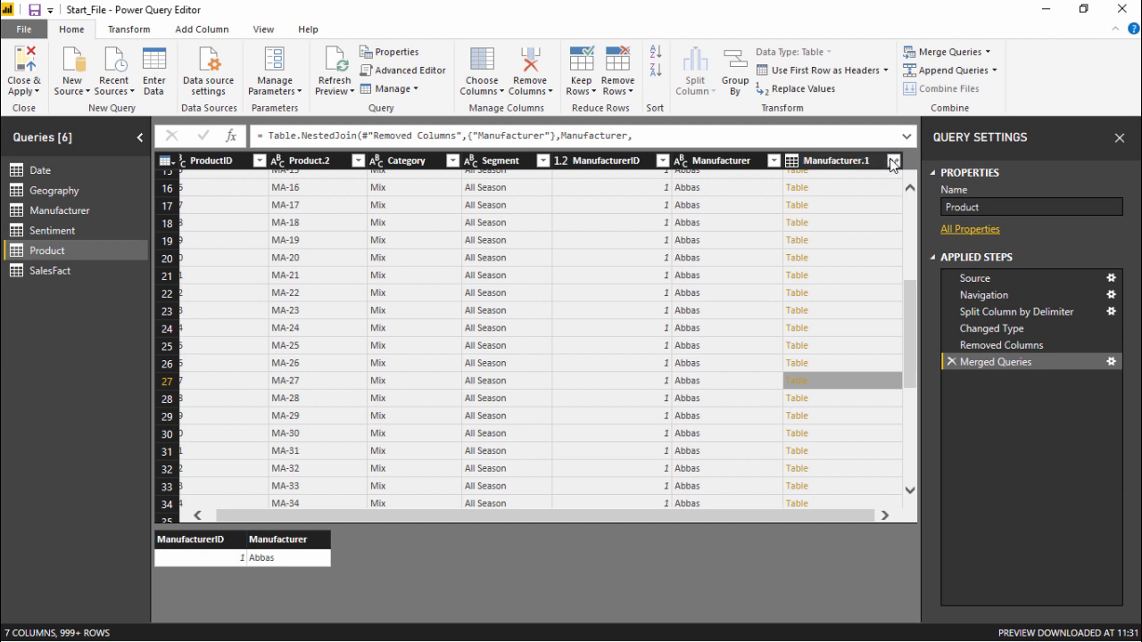
{"action": "left_click", "coordinate": [858, 166]}
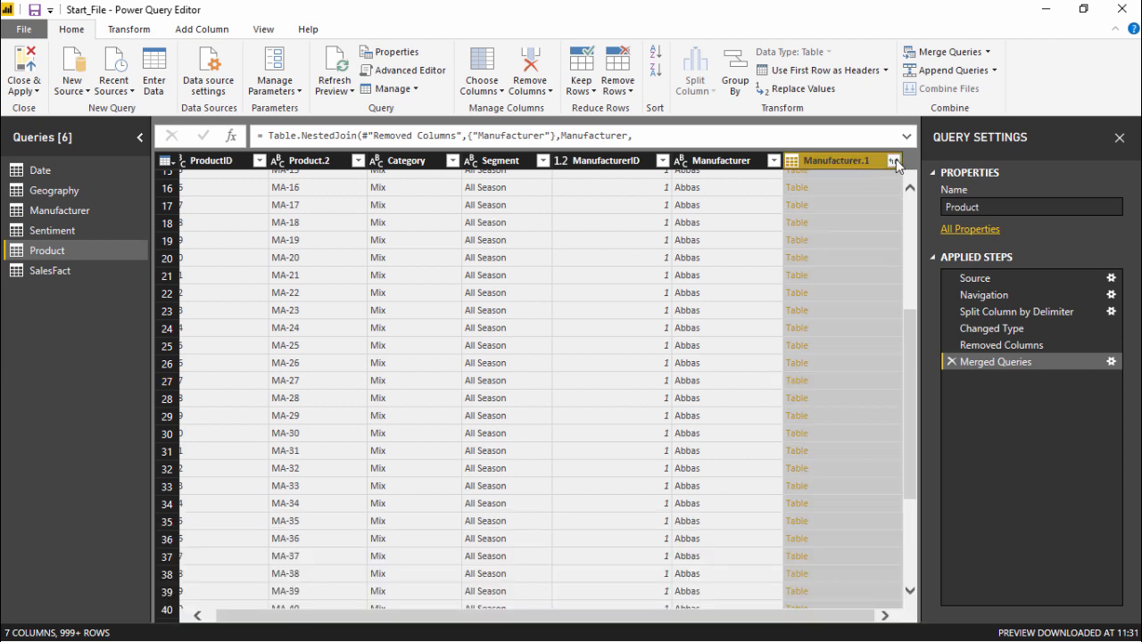
Expand Manufacturer.1 into ManufacturerID and Manufacturer columns and inspect the new values
{"action": "left_click", "coordinate": [894, 161]}
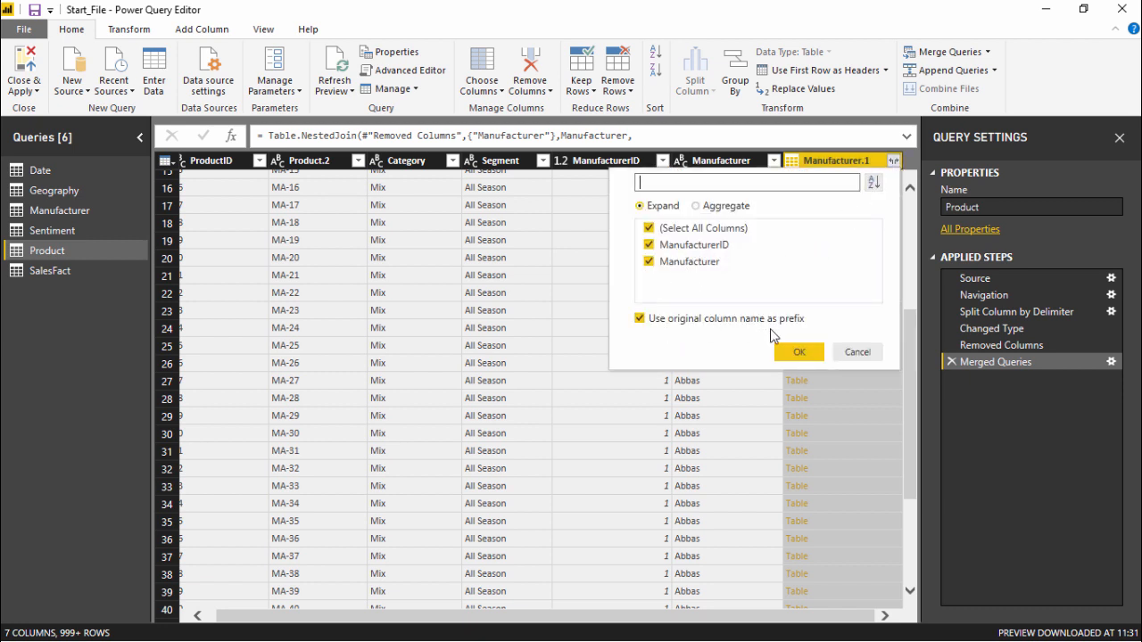
{"action": "left_click", "coordinate": [798, 355]}
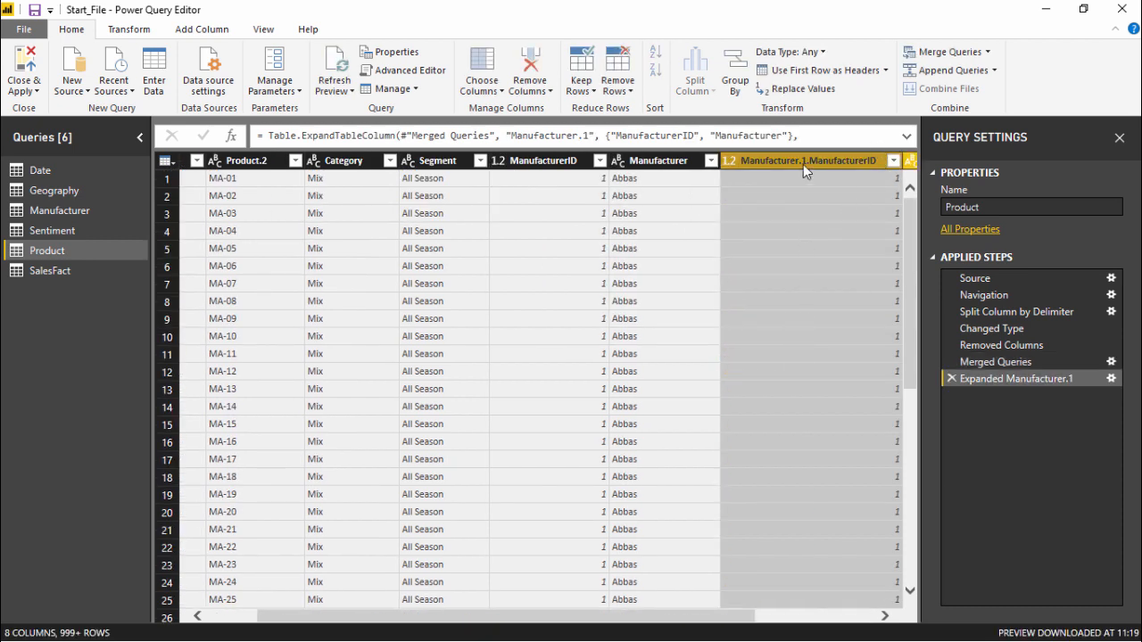
{"action": "left_click", "coordinate": [885, 615]}
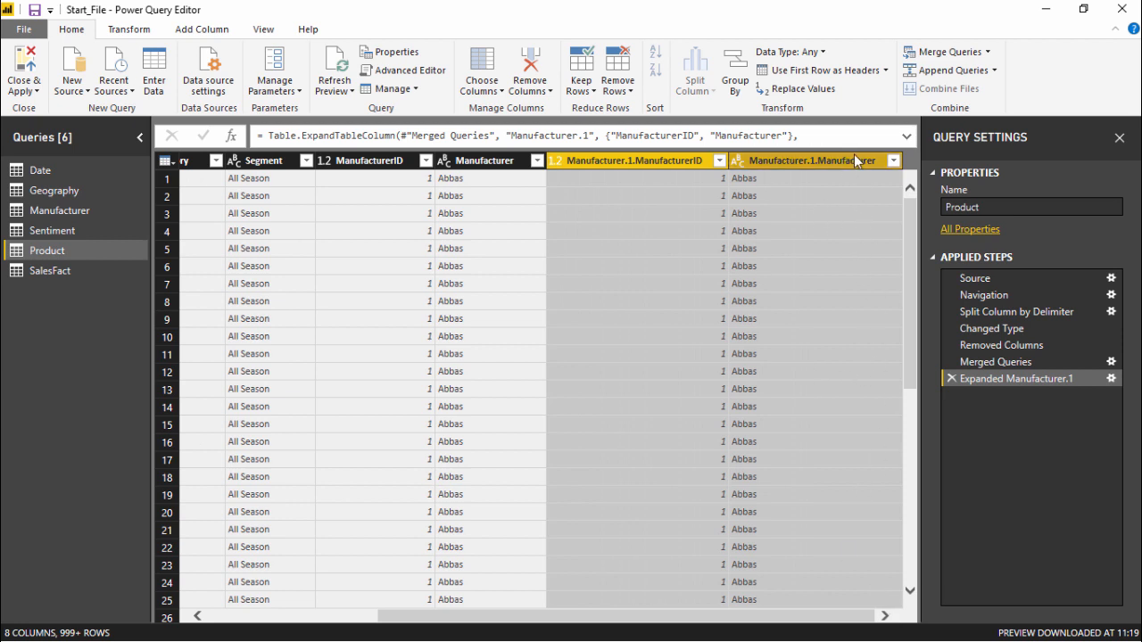
{"action": "left_click", "coordinate": [805, 286]}
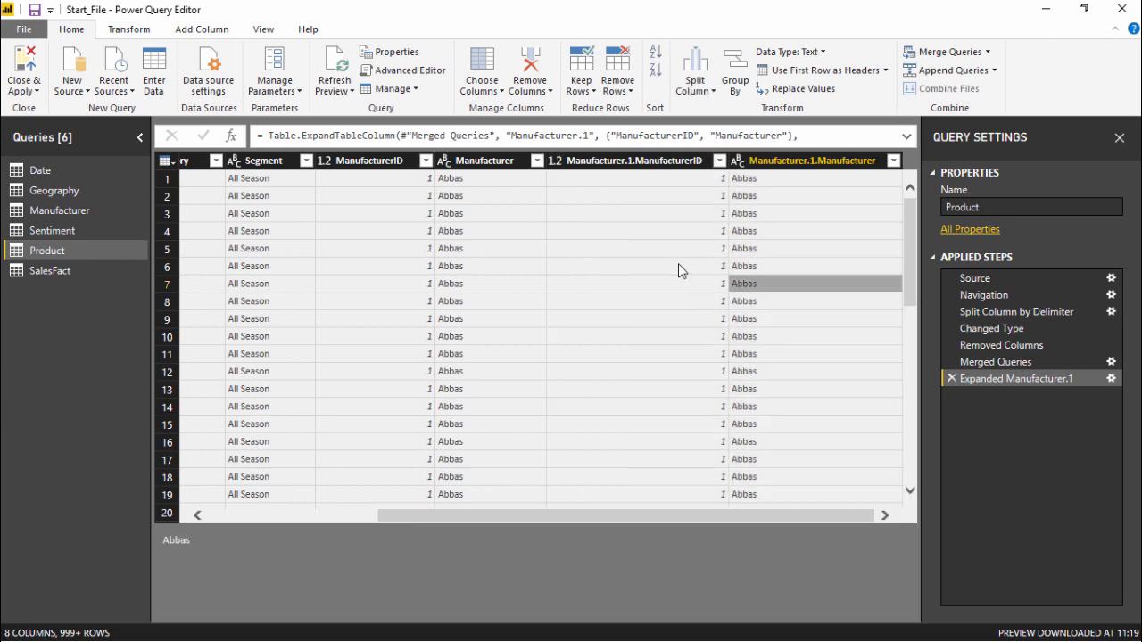
{"action": "left_click", "coordinate": [678, 264]}
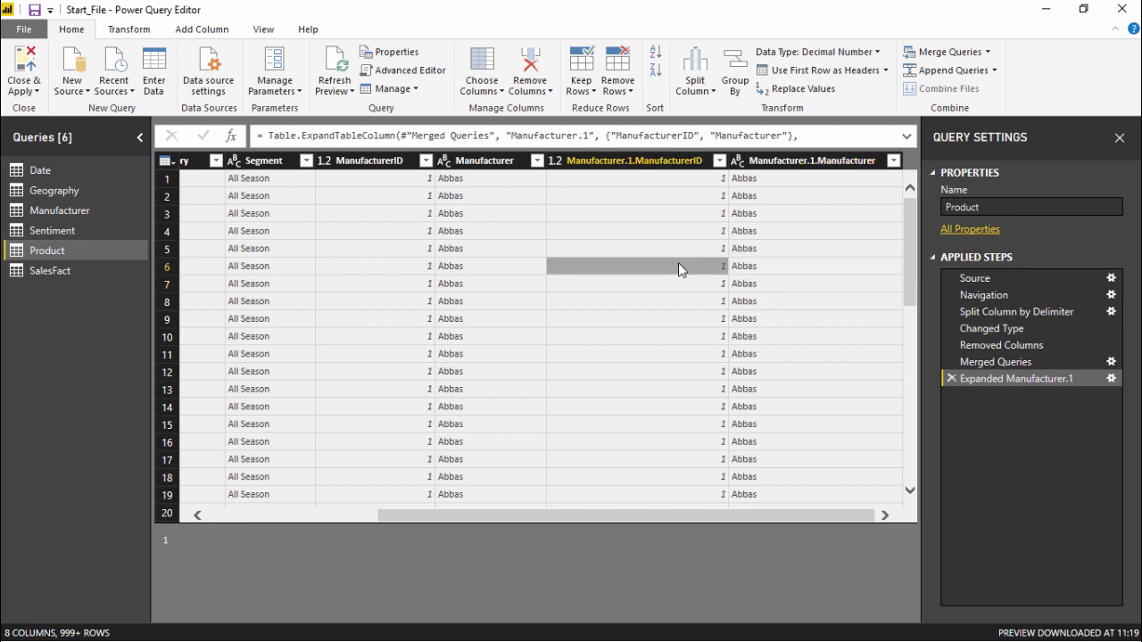
{"action": "left_click", "coordinate": [754, 266]}
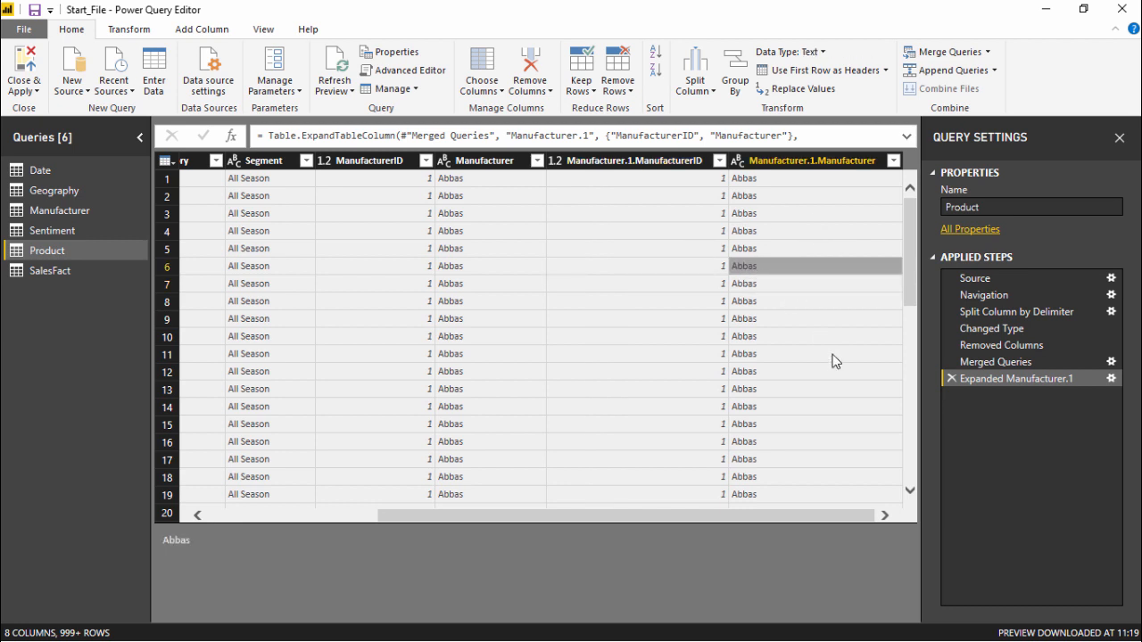